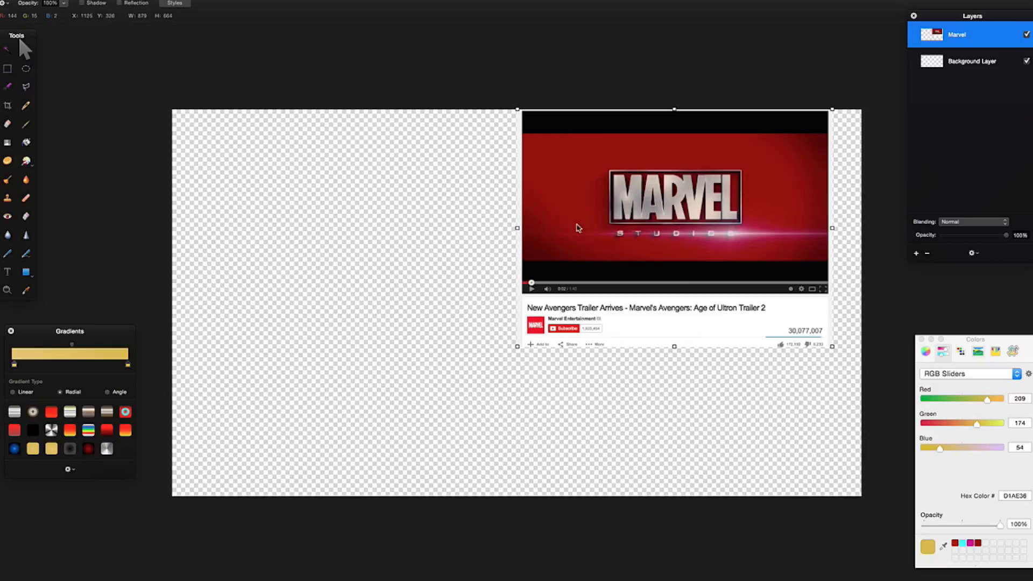
left_click_drag(89, 337, 81, 321)
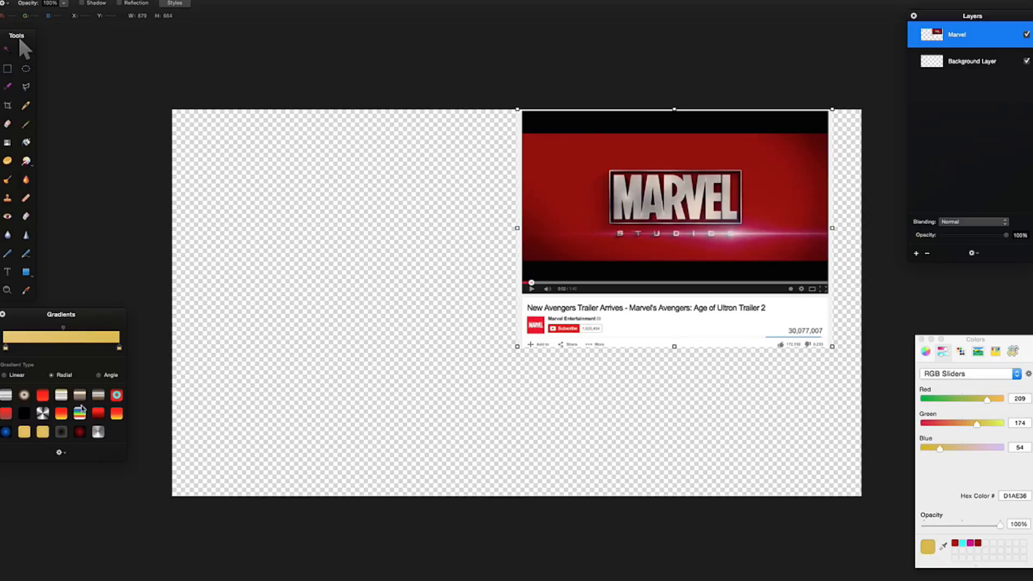
left_click(42, 431)
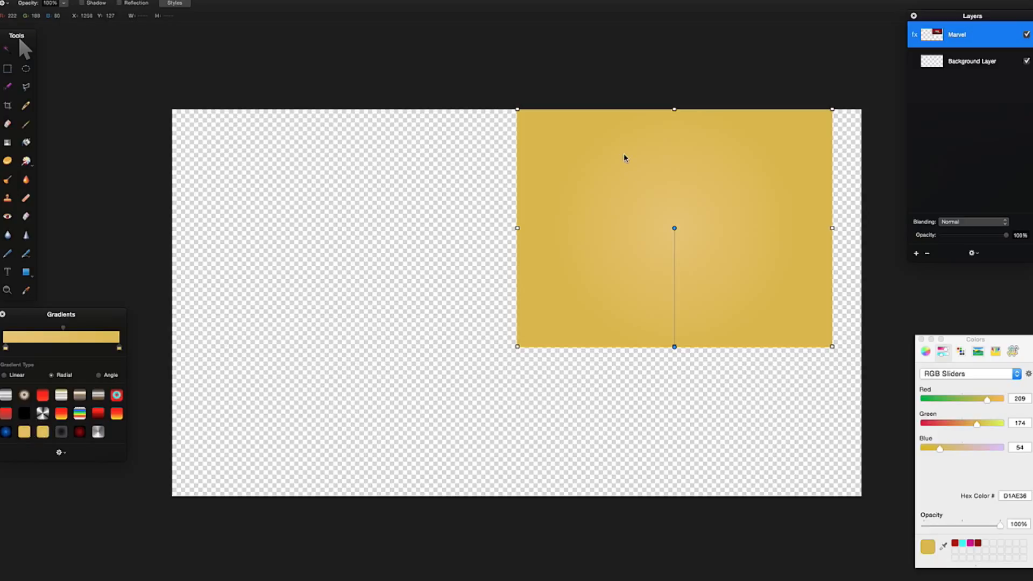
key("super+z")
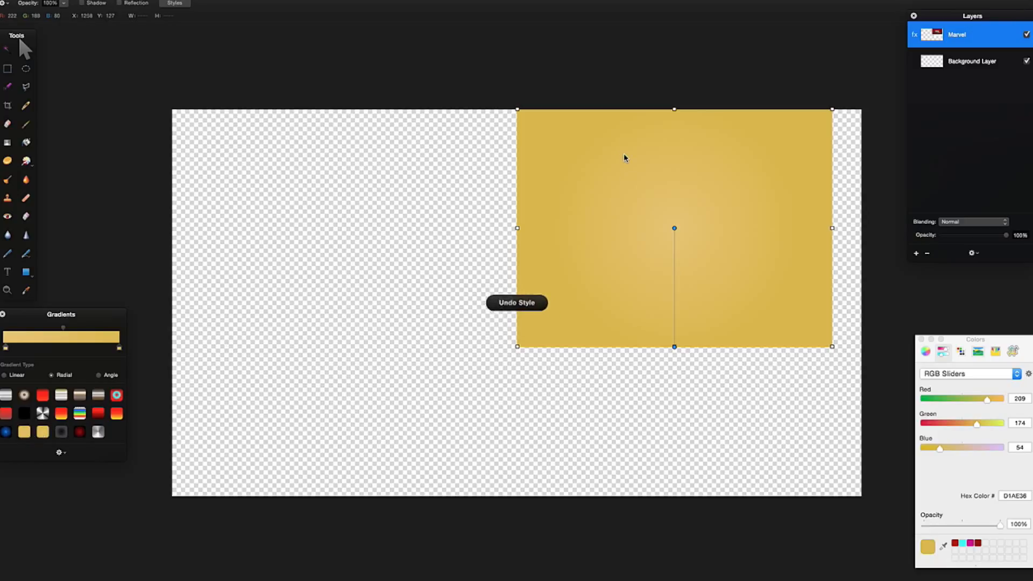
key("super+z")
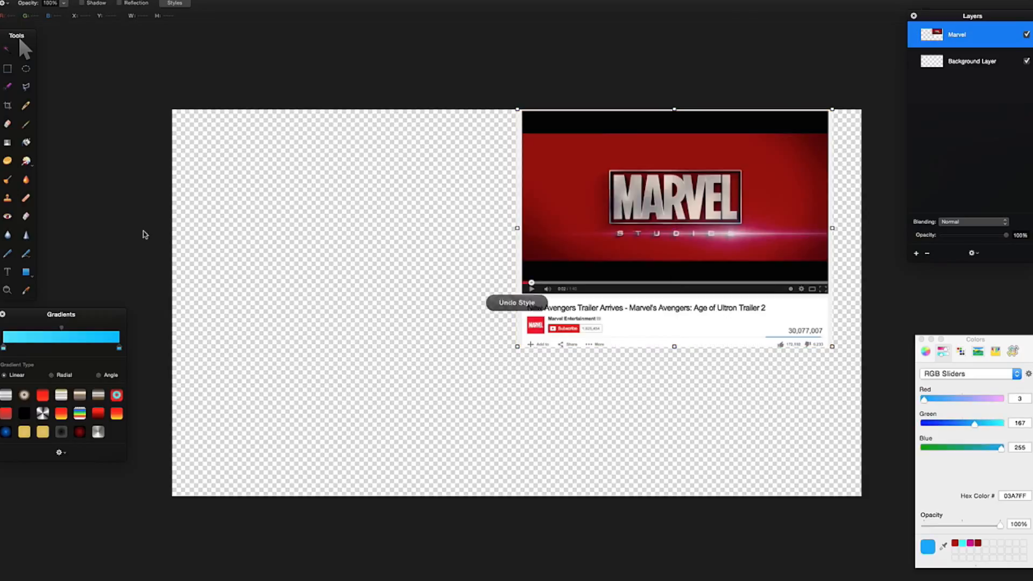
key("super+z")
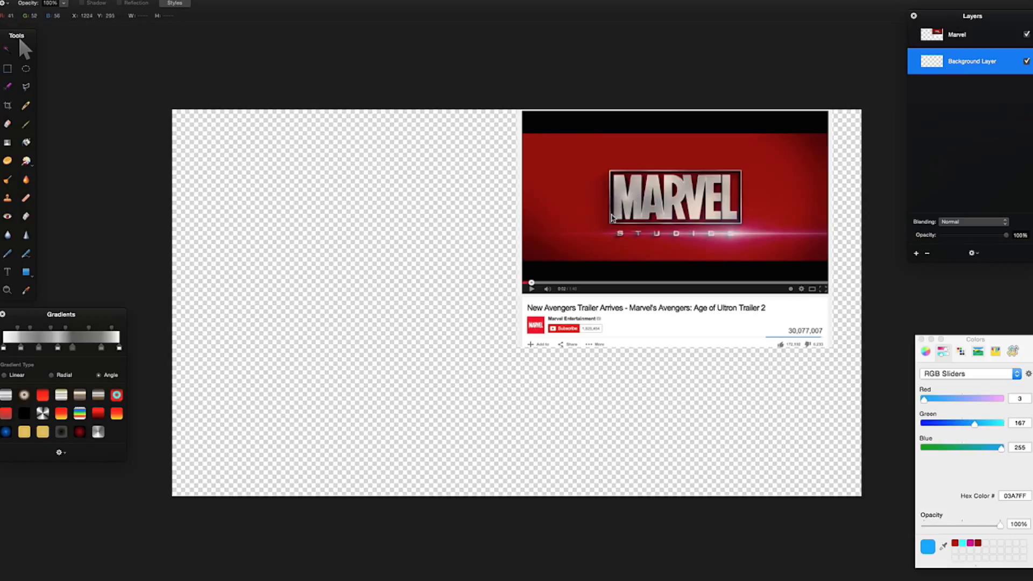
- Load the multicolour rainbow linear preset as the starting gradient for the Background Layer
left_click(25, 432)
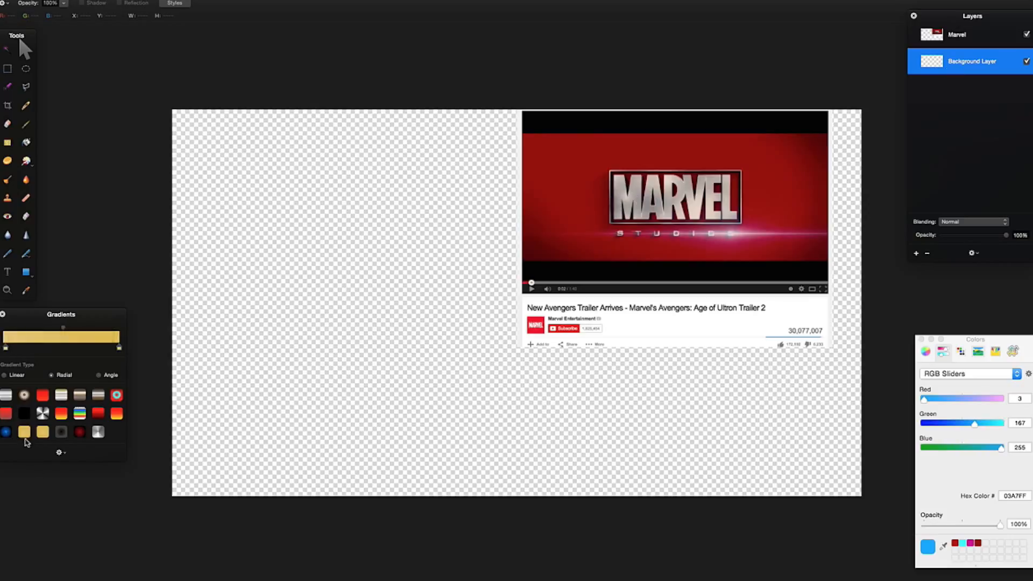
left_click(7, 435)
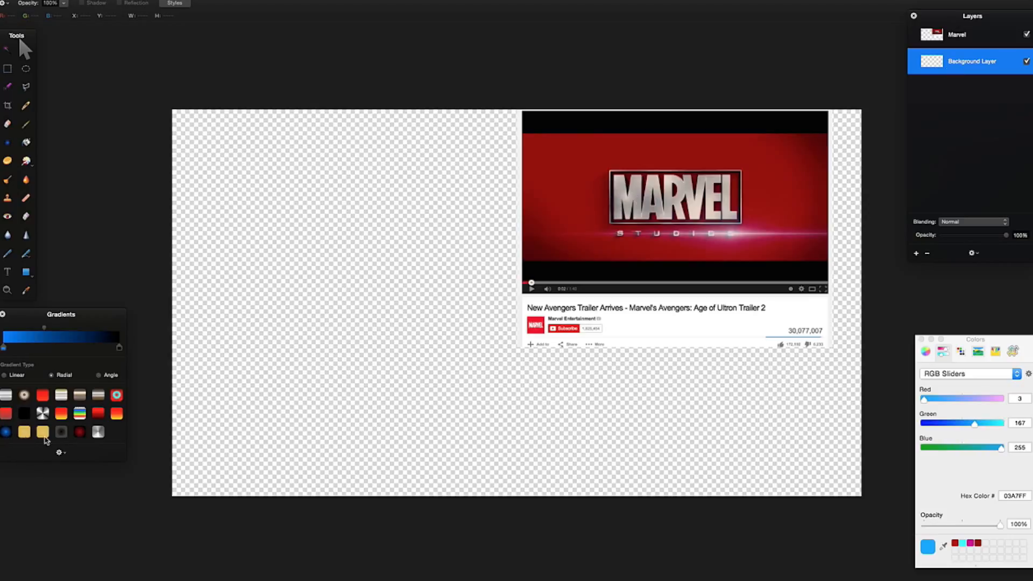
left_click(79, 415)
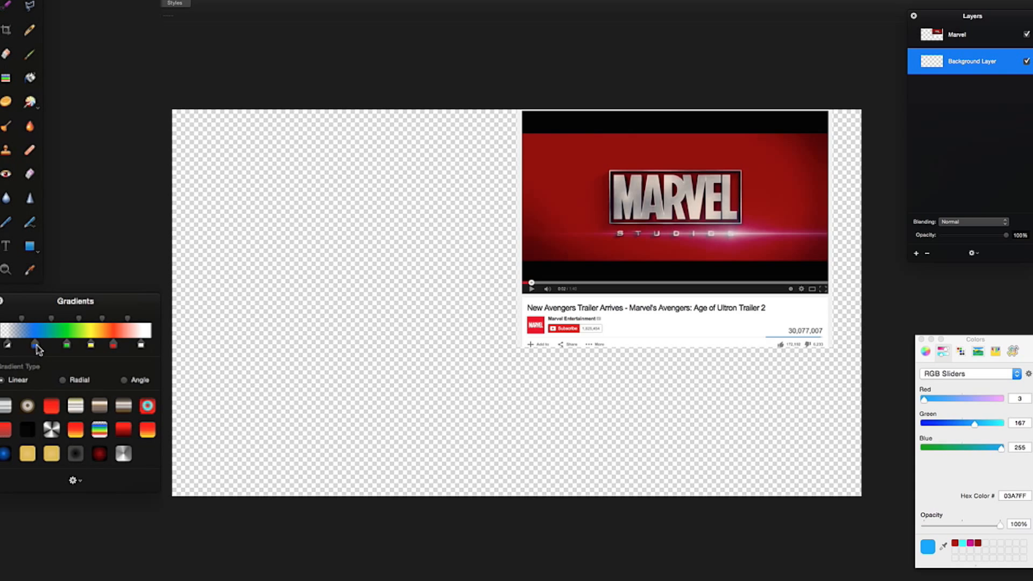
- Remove the gradient's blue, green and yellow stops, then centre the red stop and shift the midpoint before it slightly towards the transparent end
left_click_drag(36, 349, 102, 517)
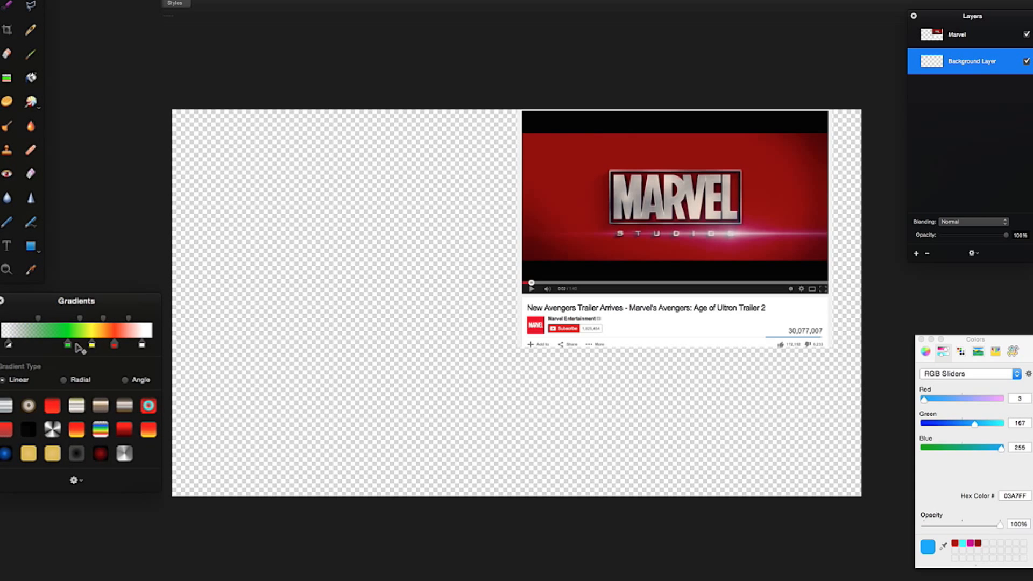
left_click_drag(68, 345, 134, 498)
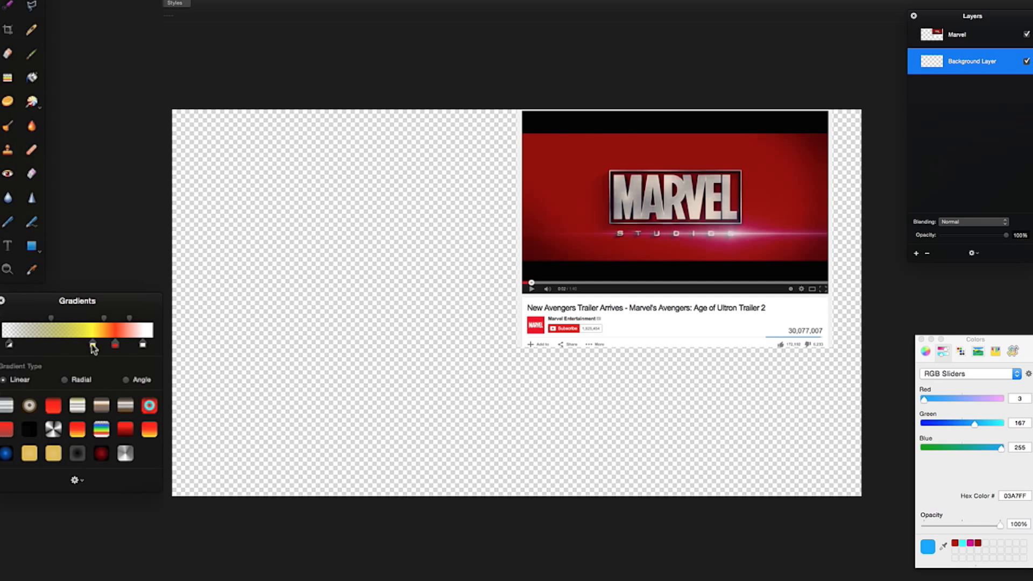
left_click_drag(94, 349, 136, 516)
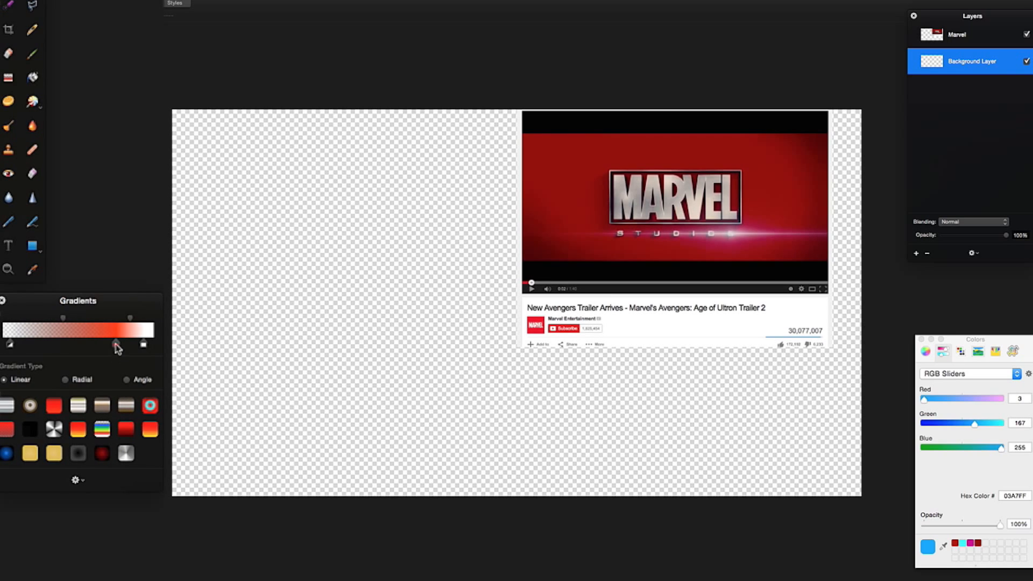
left_click_drag(118, 349, 80, 344)
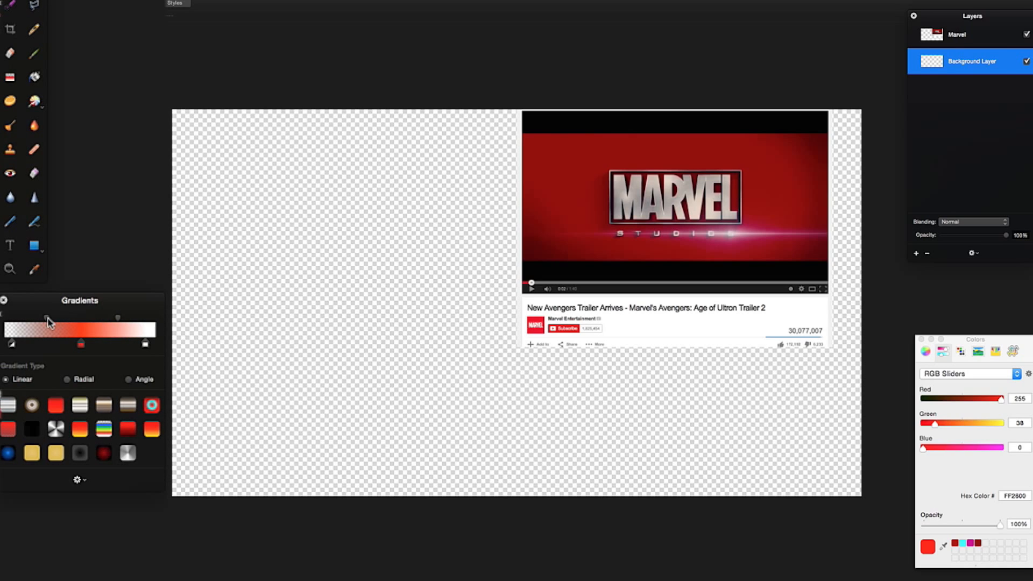
left_click_drag(47, 318, 36, 318)
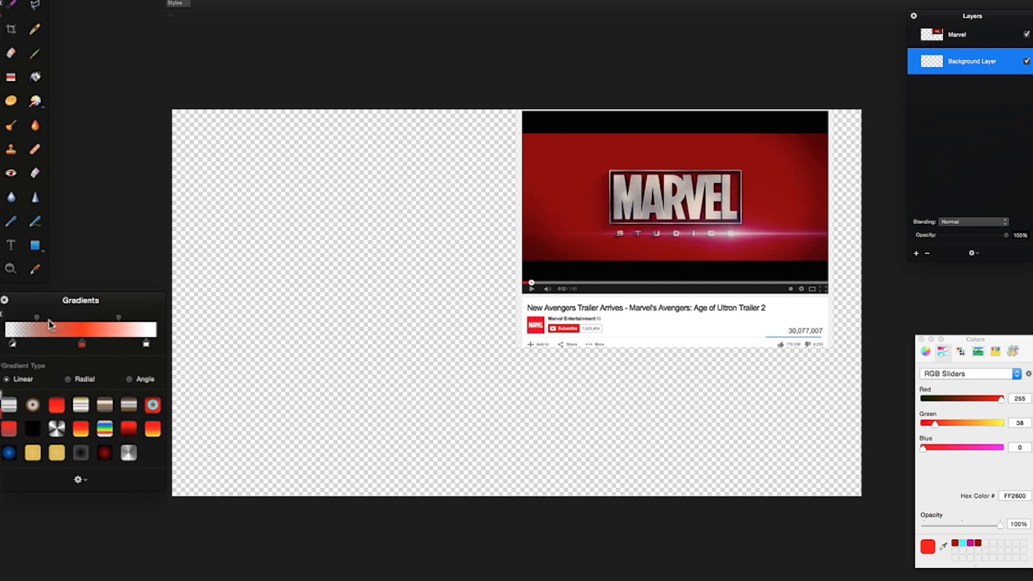
- Show the web hex code in the colour picker and move the transparent stop to the very start of the gradient
left_click_drag(995, 343, 993, 338)
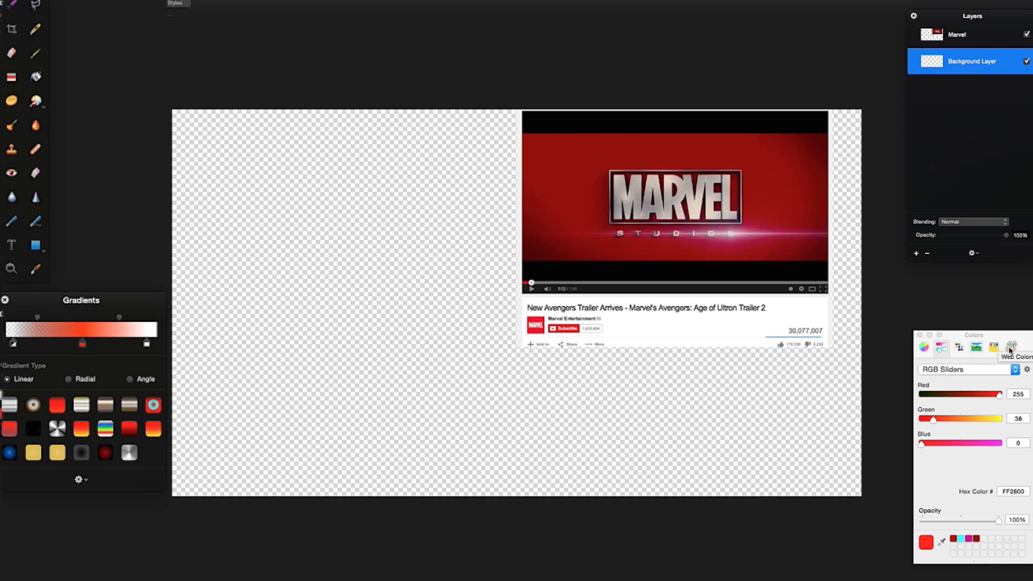
left_click(1007, 320)
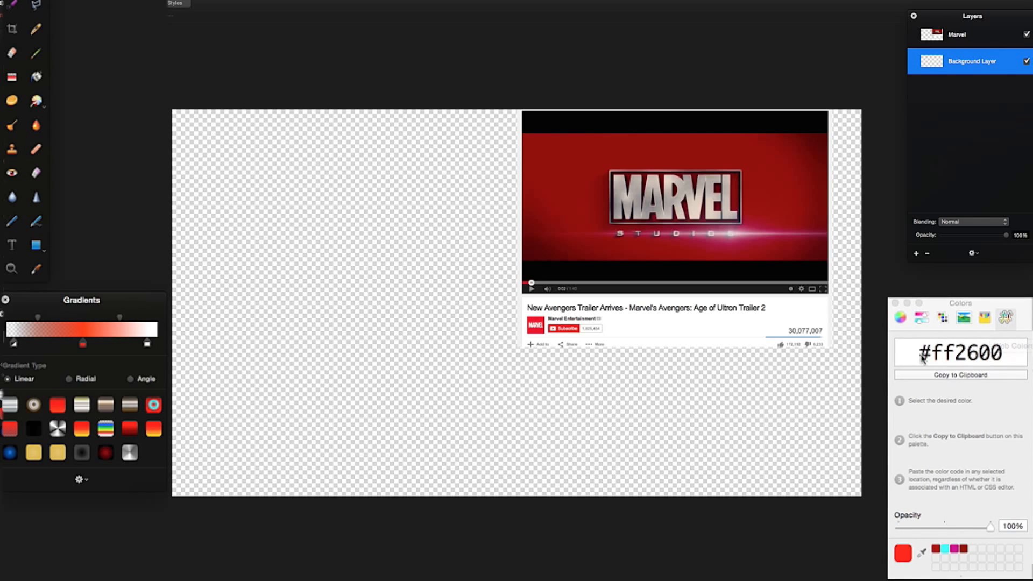
left_click(1012, 348)
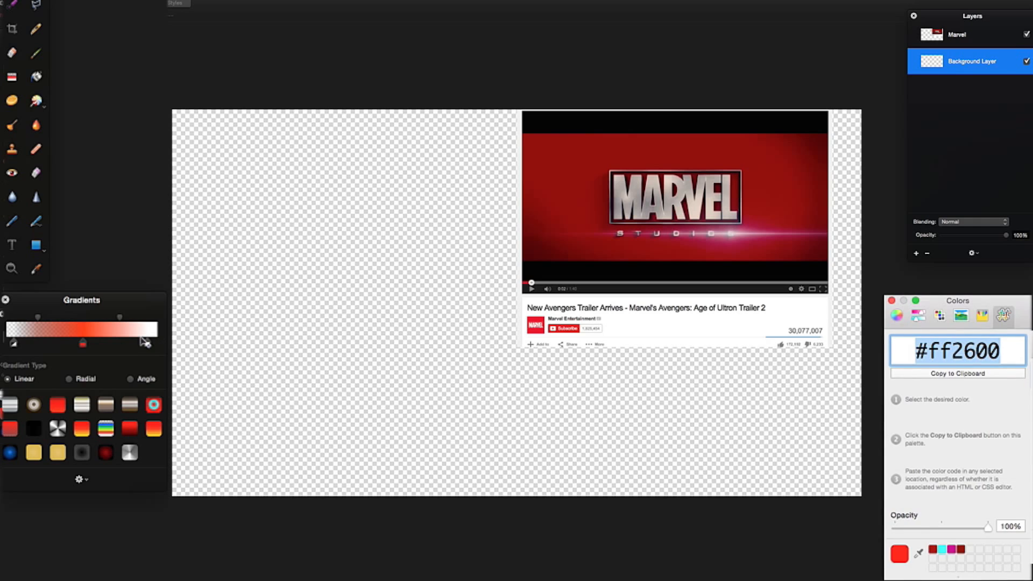
left_click_drag(13, 345, 7, 348)
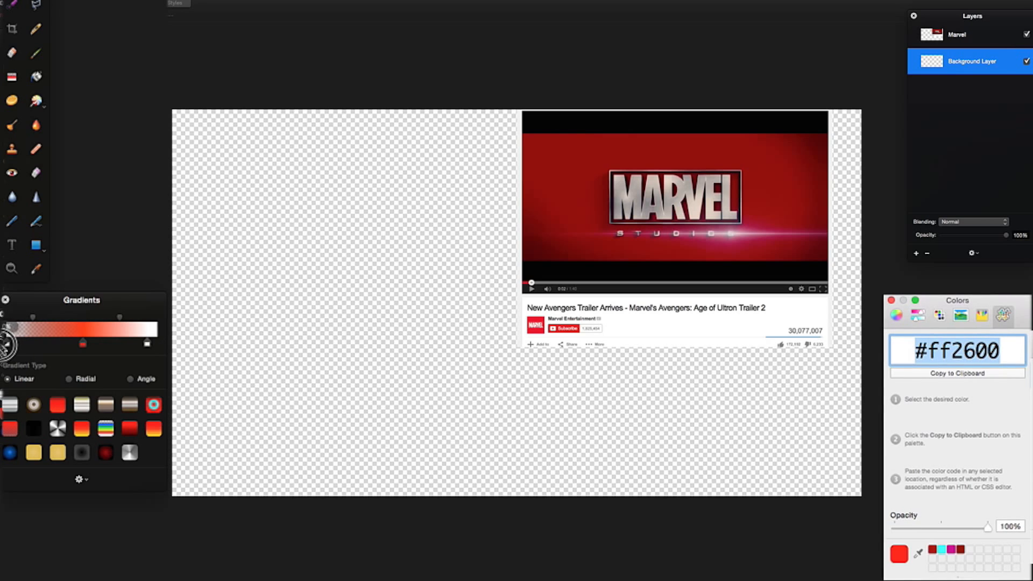
- Sample the red just above the MARVEL logo and set the gradient's first stop to its hex code #911000
left_click(37, 275)
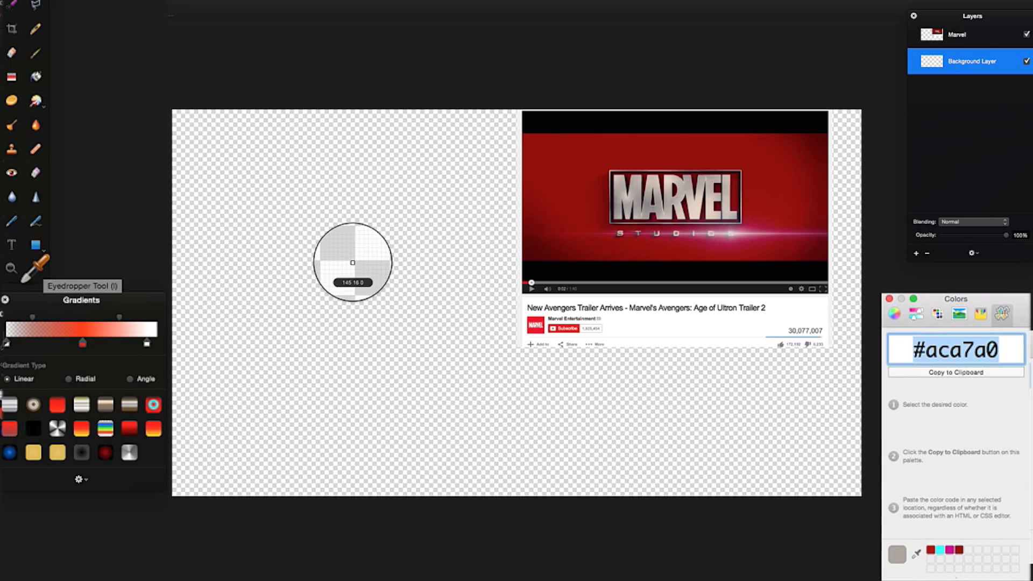
left_click(670, 163)
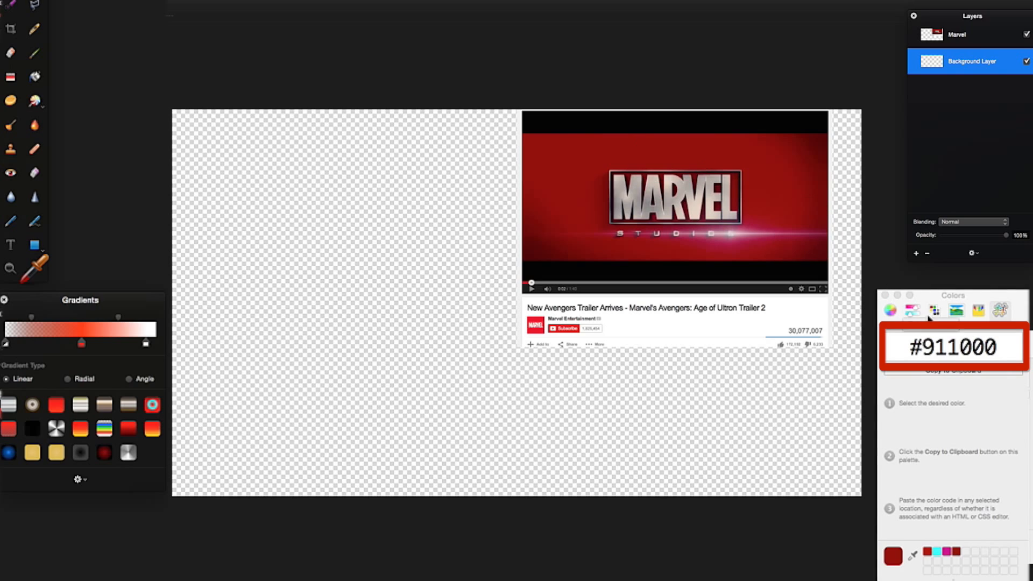
left_click(943, 347)
key("super+c")
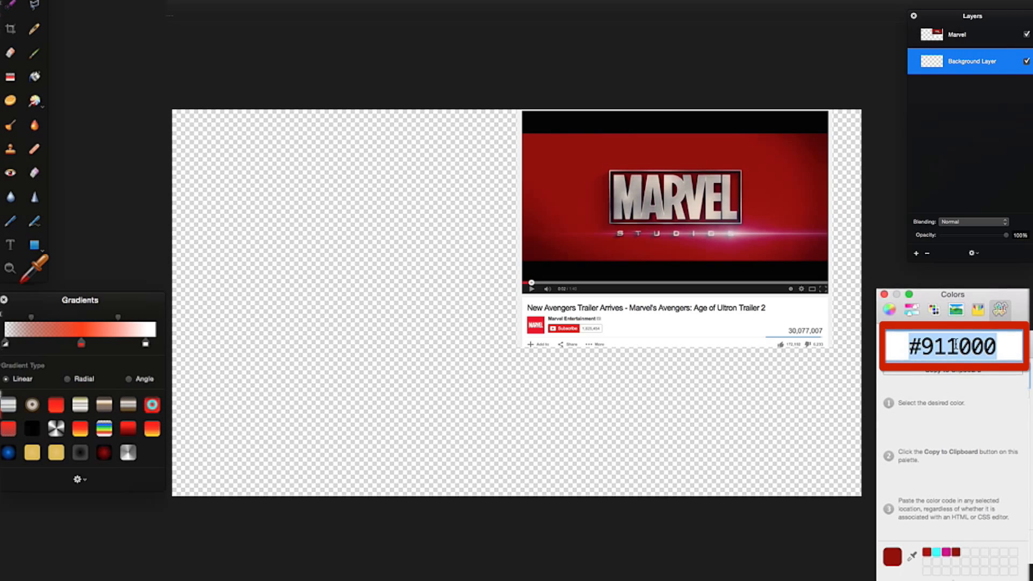
key("BackSpace")
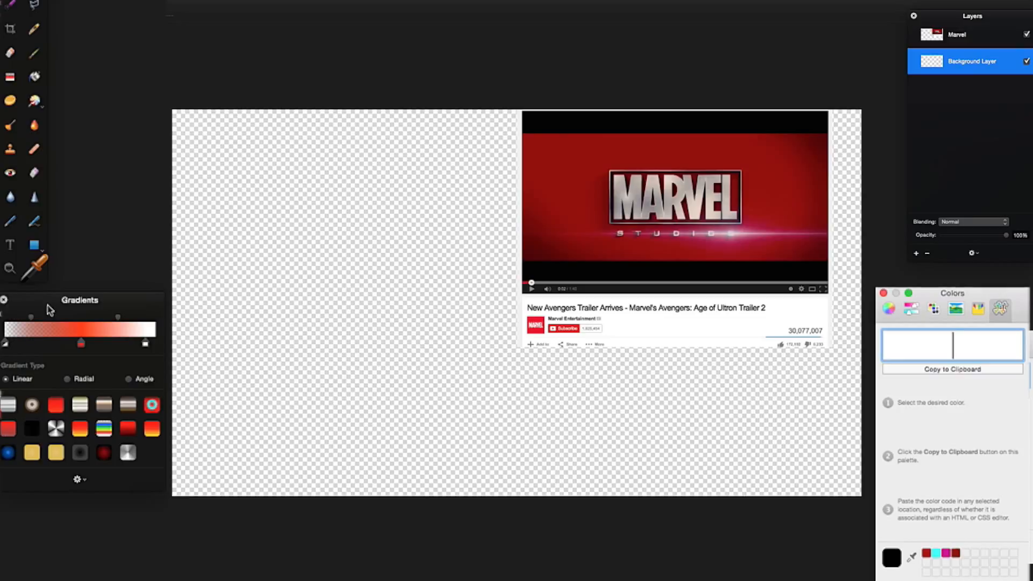
left_click(6, 345)
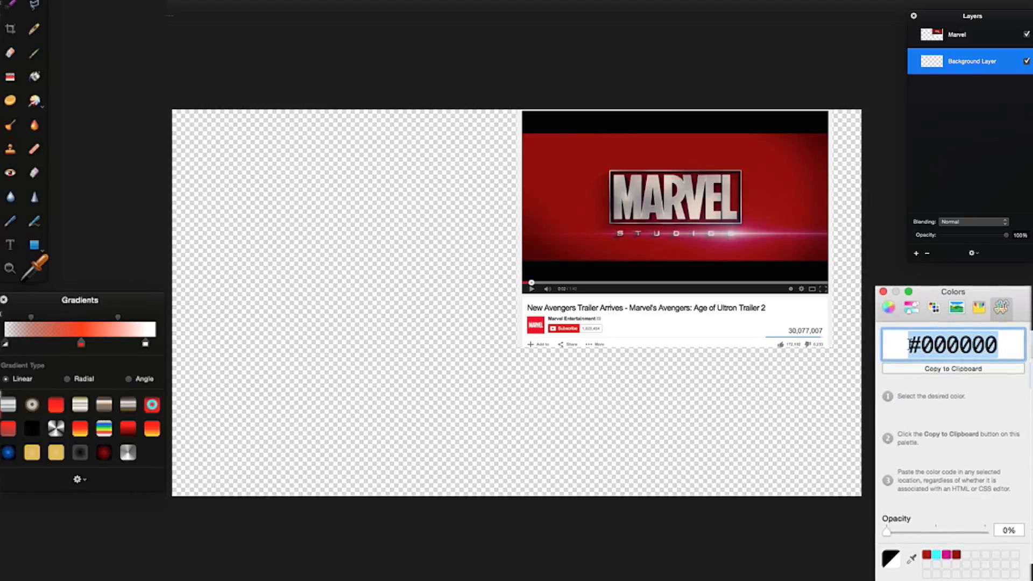
key("super+v")
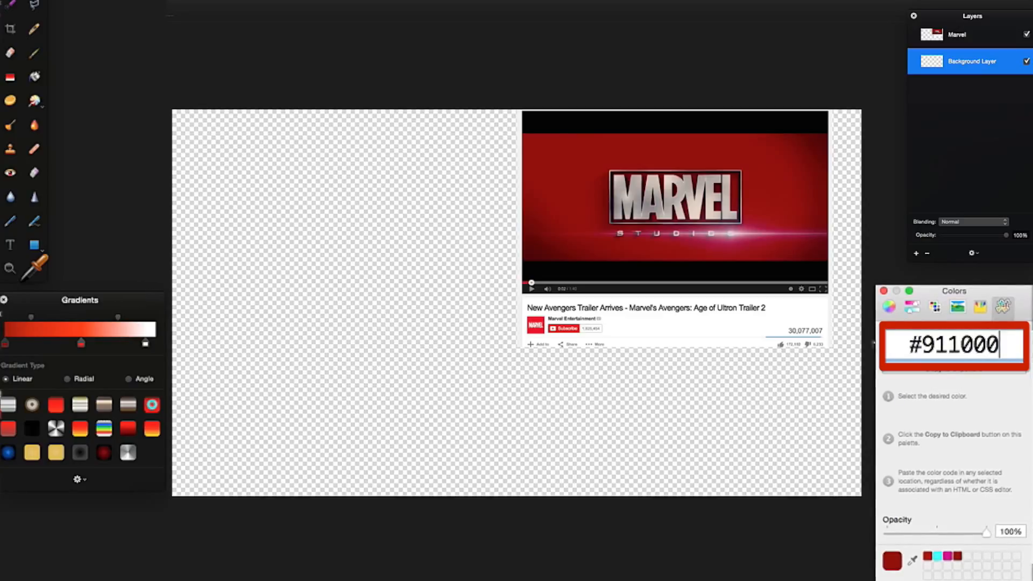
- Sample the darker red beside the MARVEL logo and set the gradient's middle stop to #810d01
left_click(38, 268)
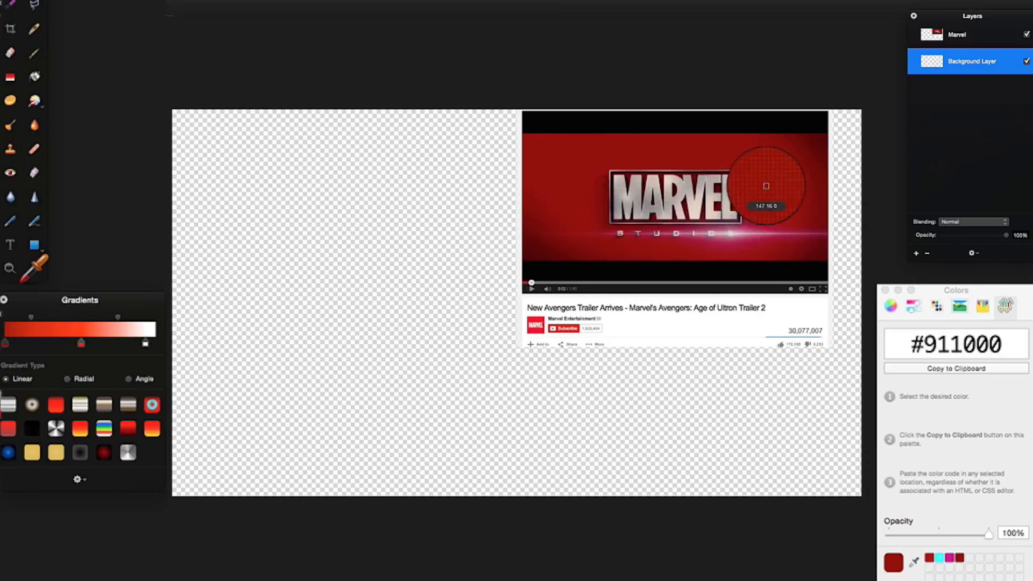
left_click(11, 248)
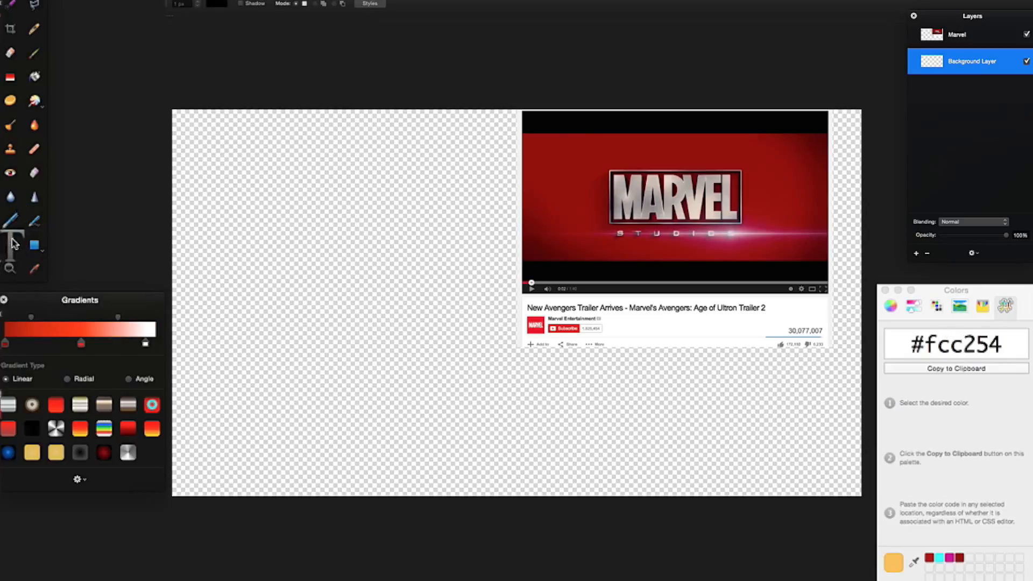
left_click(35, 269)
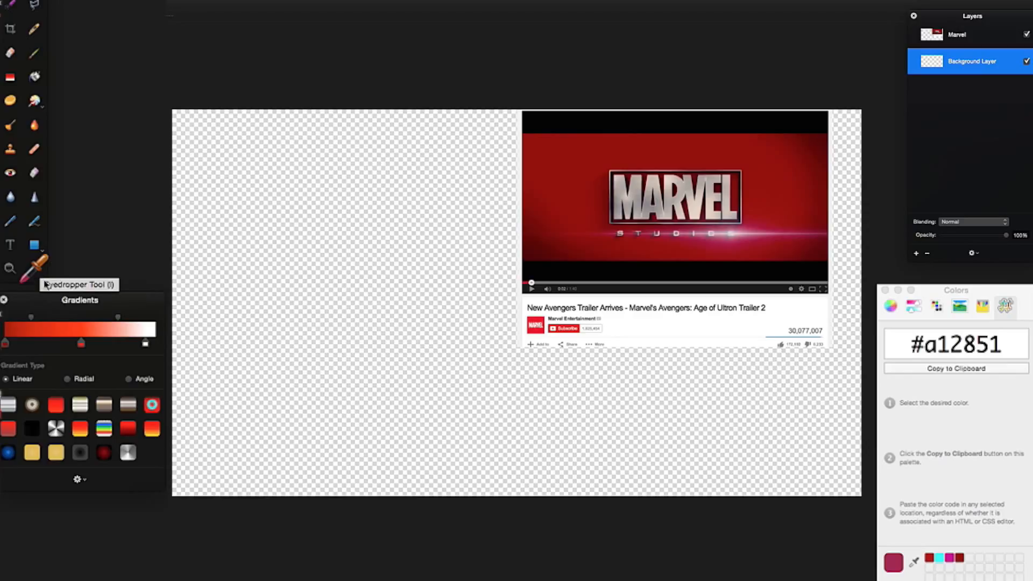
left_click(579, 198)
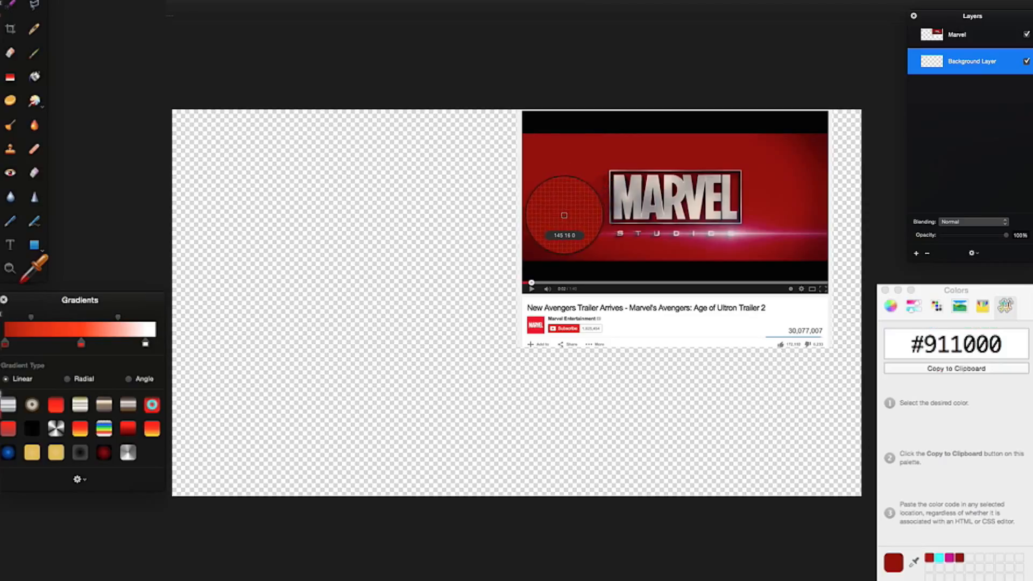
left_click(558, 229)
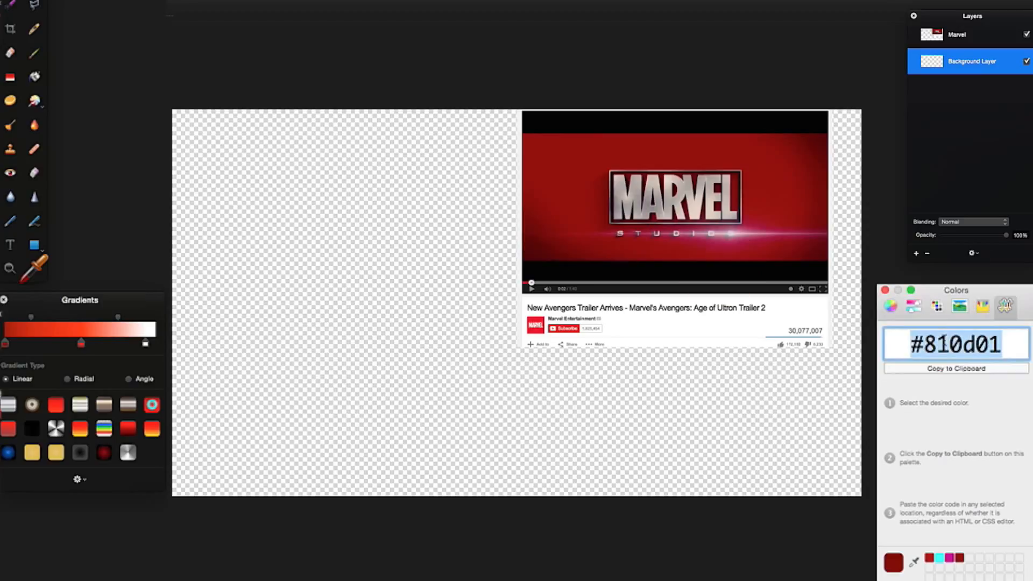
key("BackSpace")
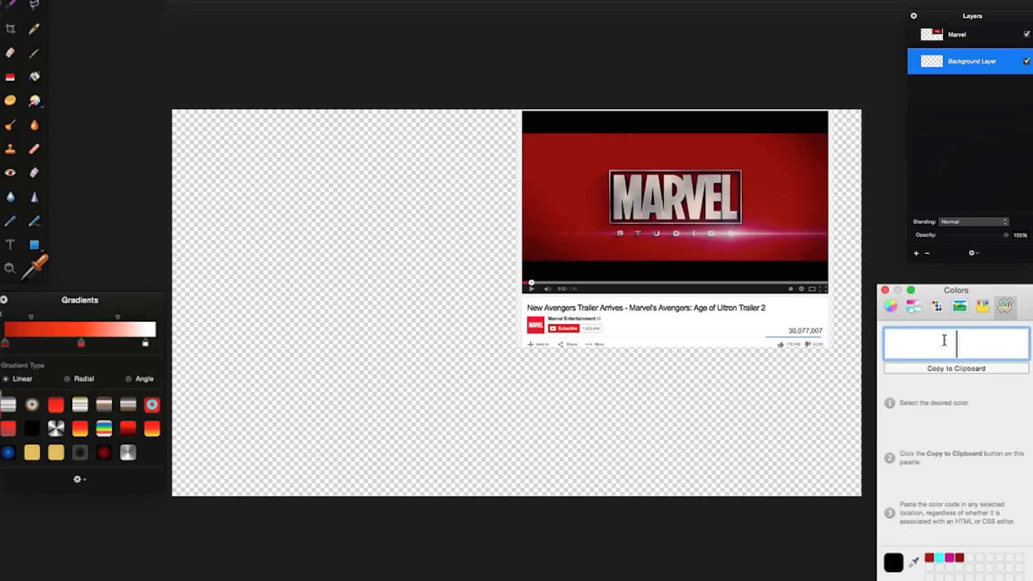
left_click(81, 347)
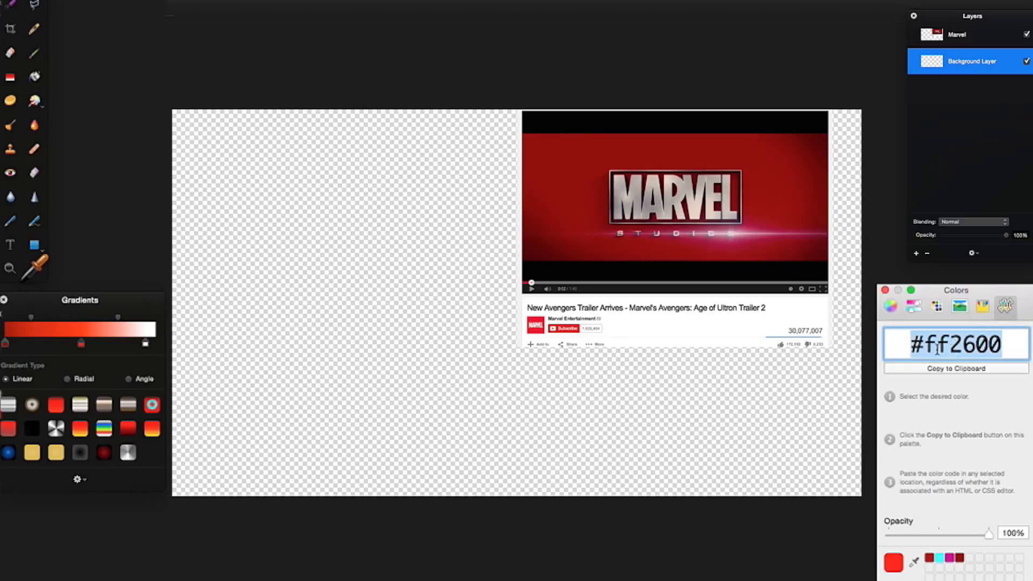
type("#810d01")
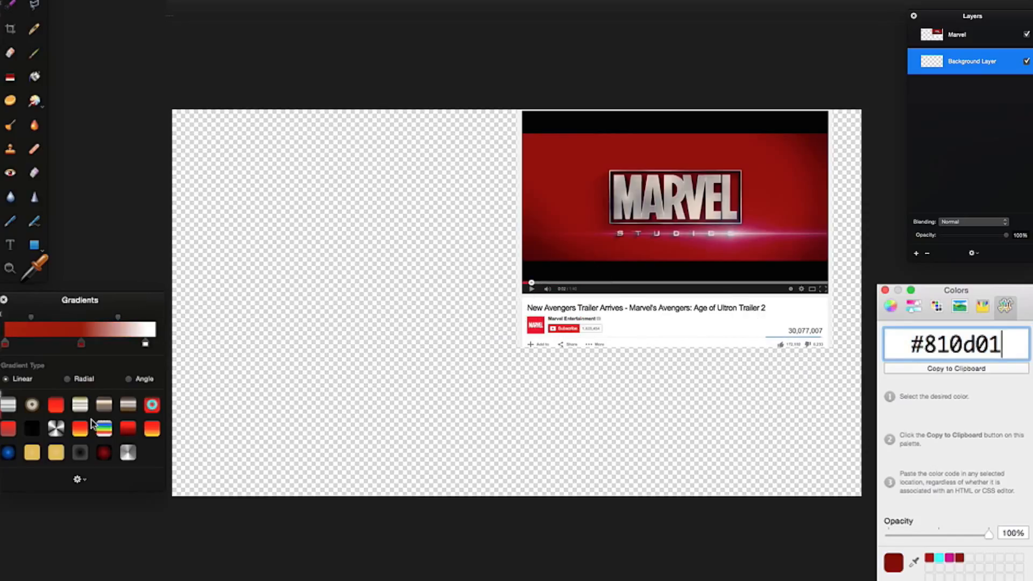
- Move the gradient's white stop to the very end and set it to #4c0404, sampled from the dark lower-left corner of the Marvel image
left_click(148, 345)
left_click_drag(148, 347, 156, 348)
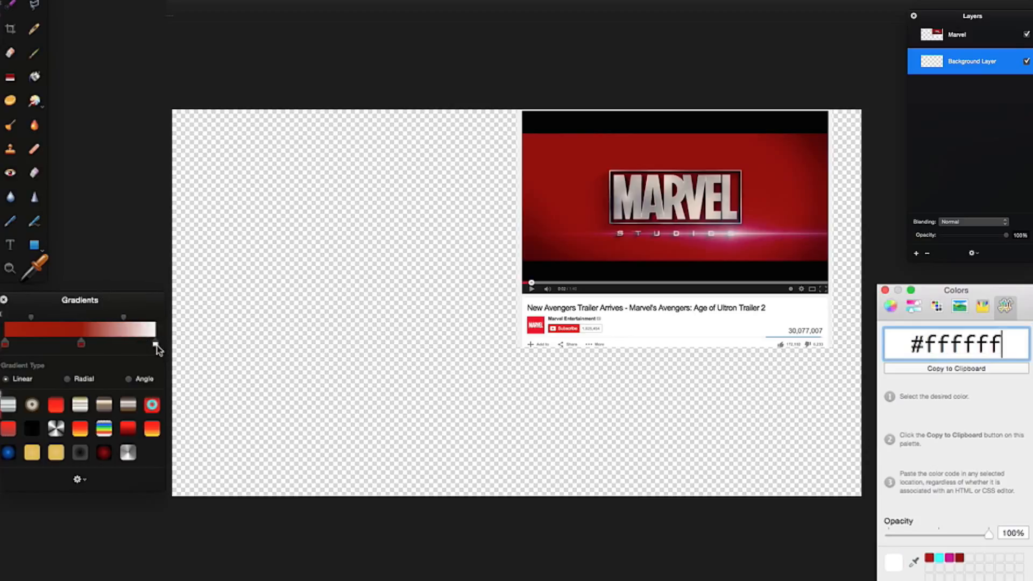
left_click(10, 246)
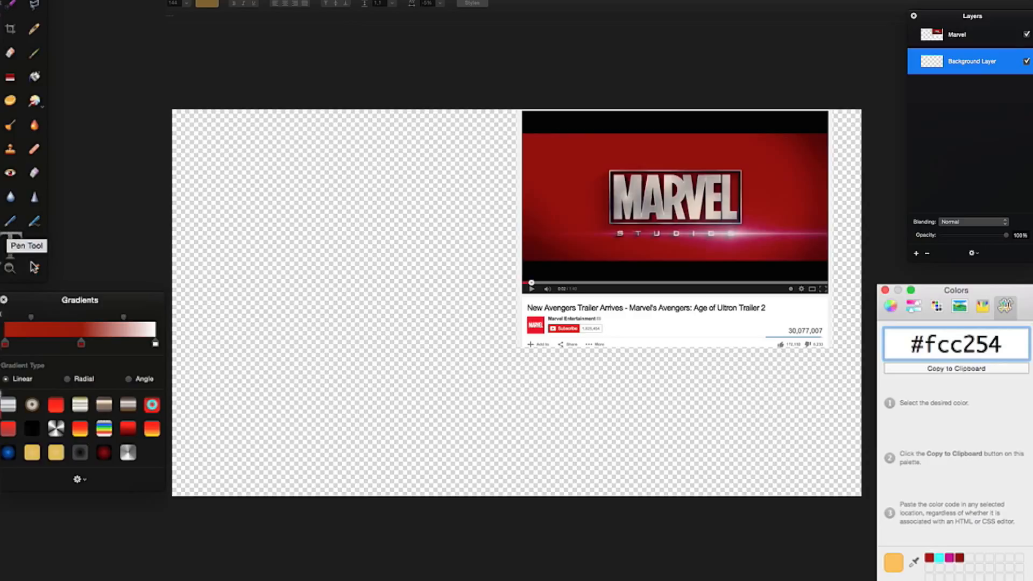
left_click(33, 269)
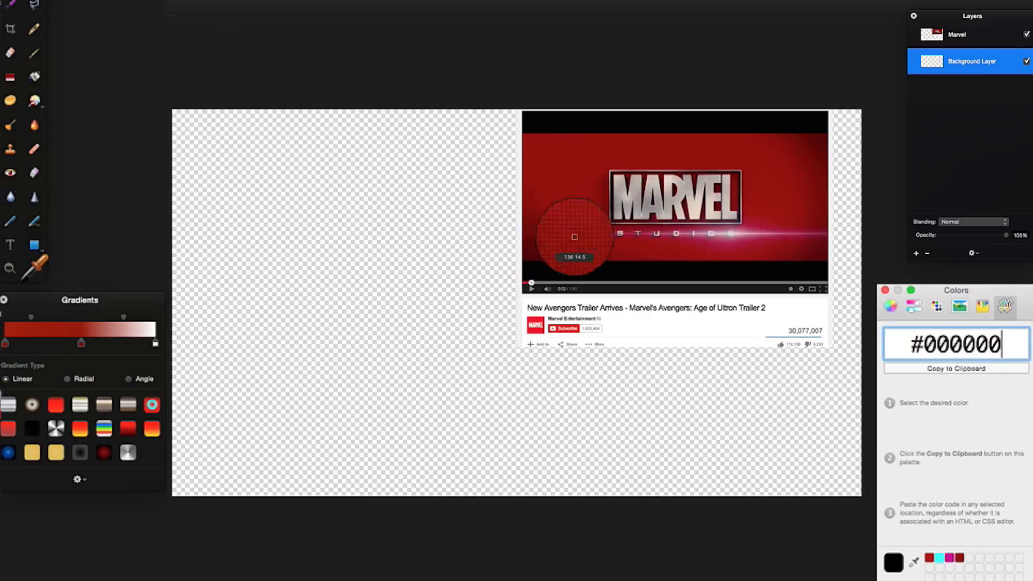
left_click(526, 257)
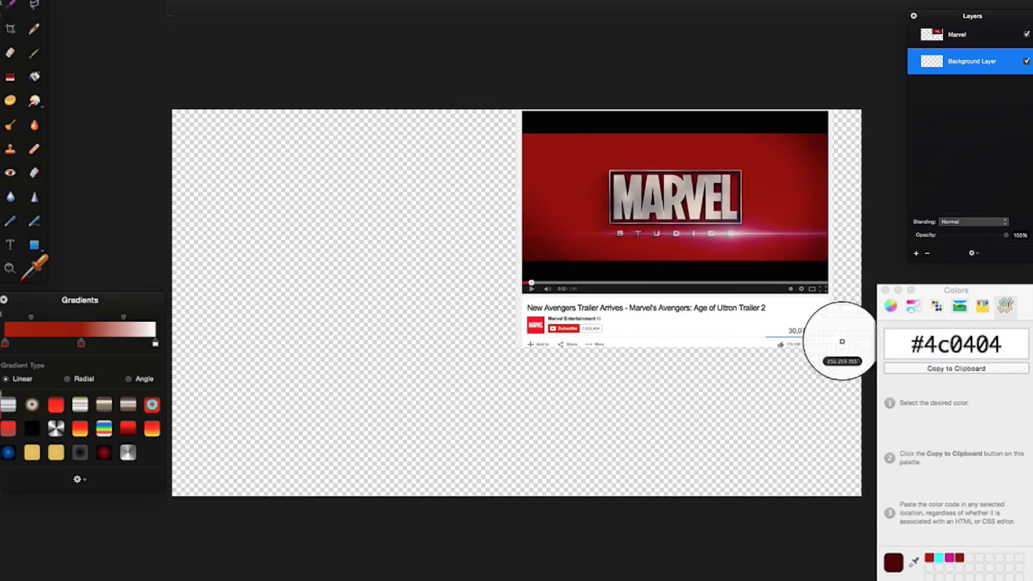
triple_click(956, 347)
key("super+c")
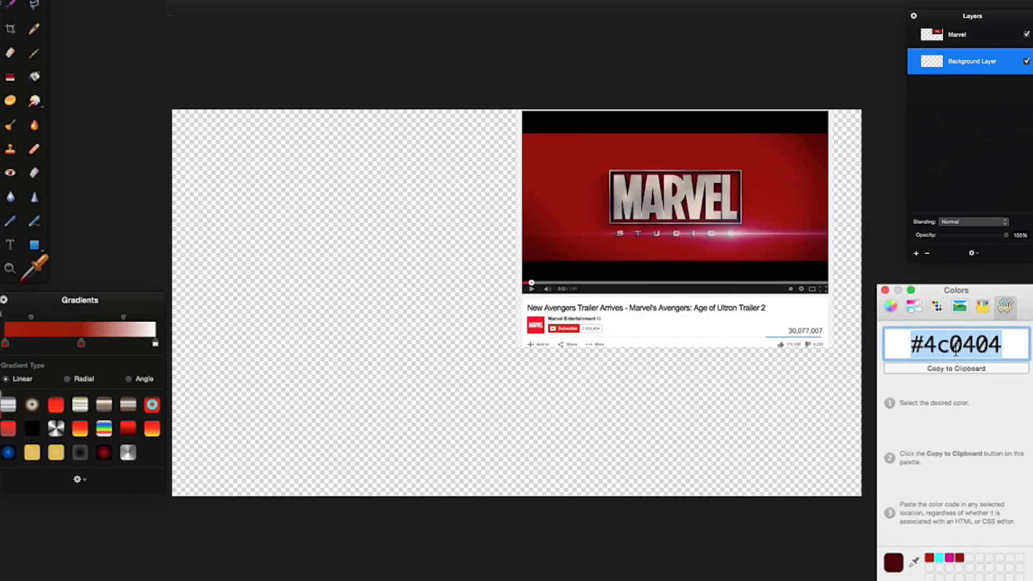
key("BackSpace")
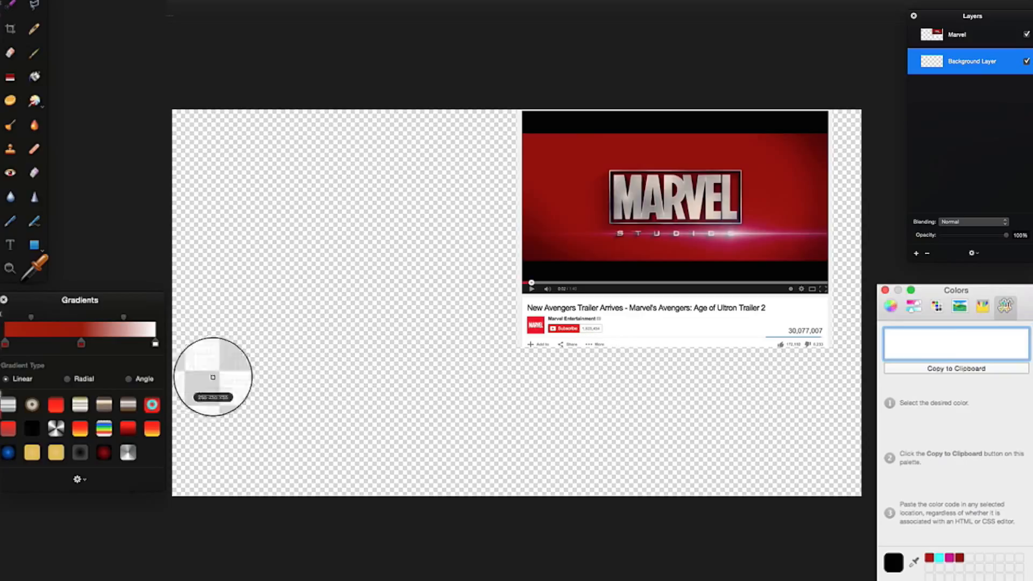
left_click(155, 344)
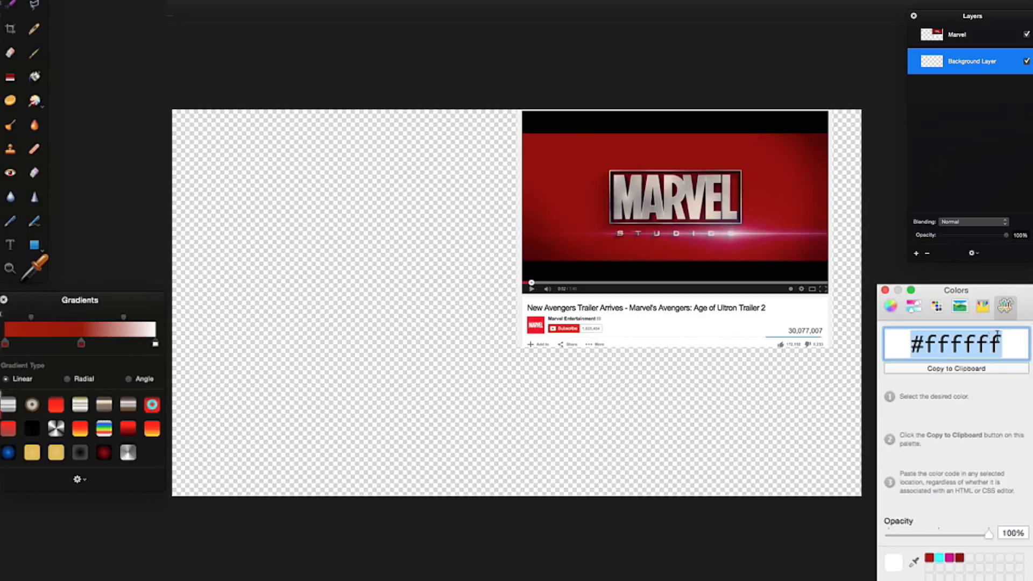
key("super+v")
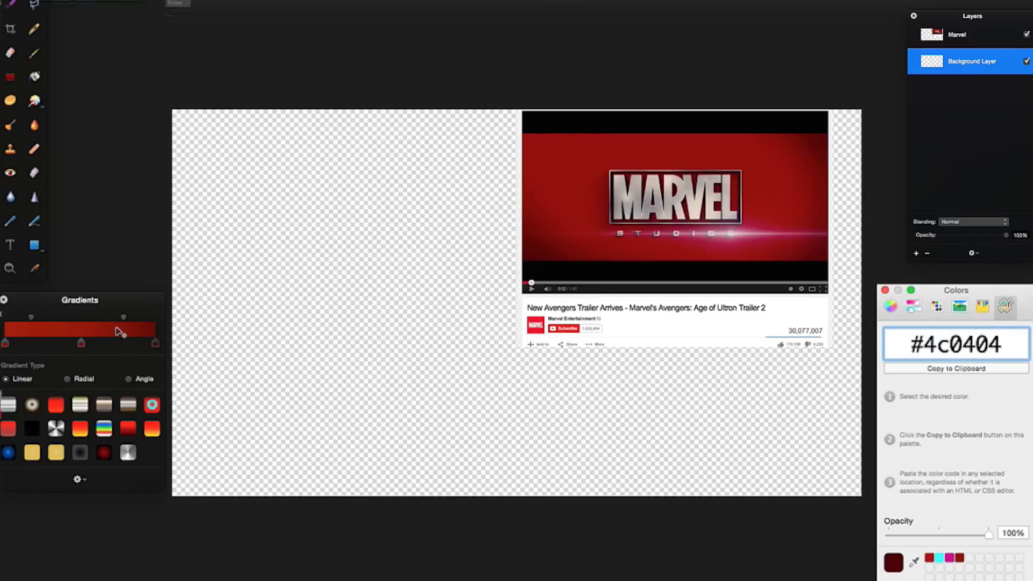
- Shift the gradient's first midpoint slightly forward and move the middle stop to about two thirds of the way towards the dark end
left_click_drag(31, 322, 34, 320)
left_click_drag(82, 345, 101, 349)
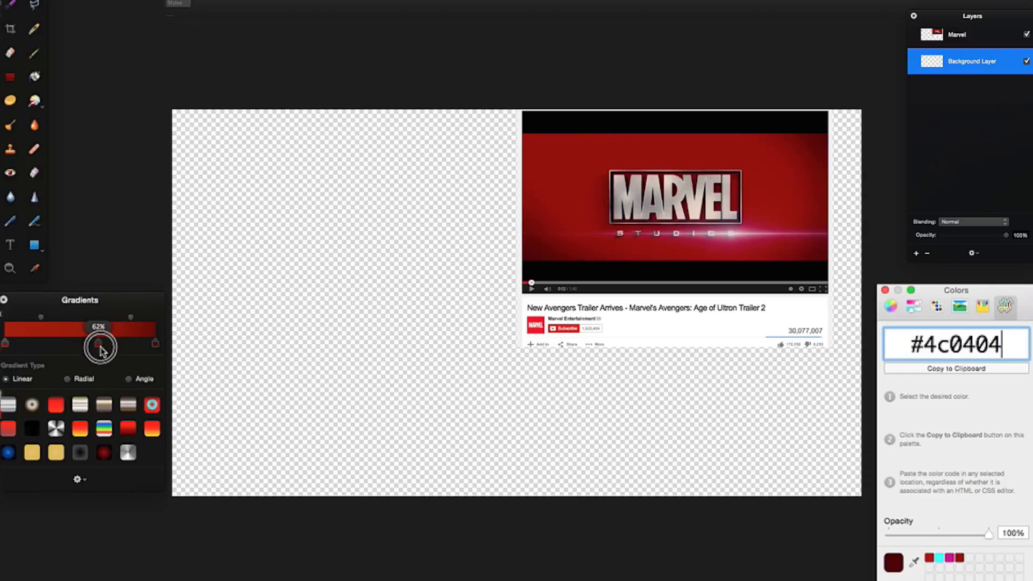
left_click(156, 345)
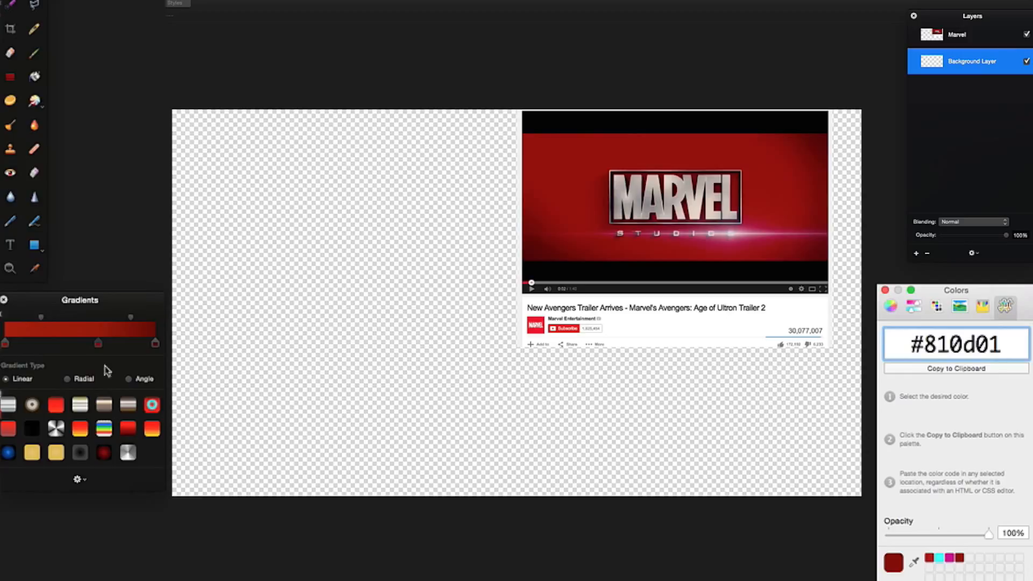
left_click_drag(101, 342, 107, 342)
- Hide the Marvel layer and fill the Background Layer with the red gradient as Radial, drawn from the canvas centre to its lower-right corner
left_click(10, 77)
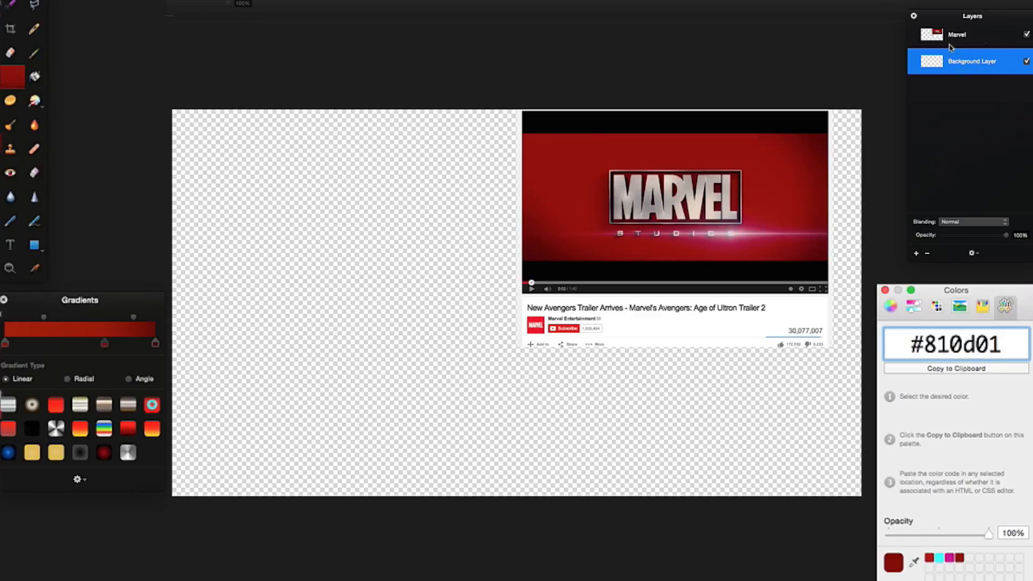
left_click(1027, 35)
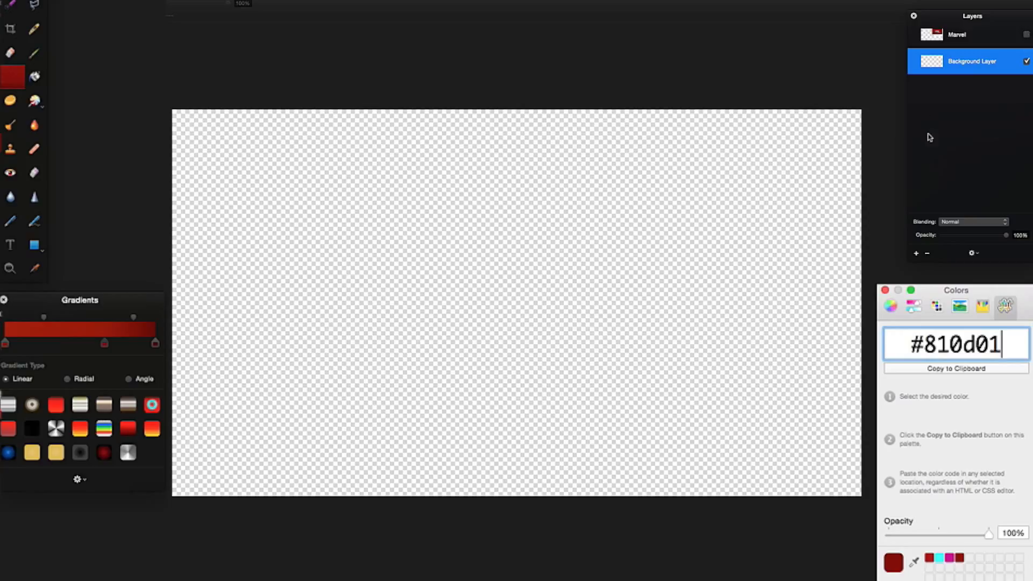
left_click(10, 100)
left_click(67, 379)
left_click_drag(531, 275, 768, 454)
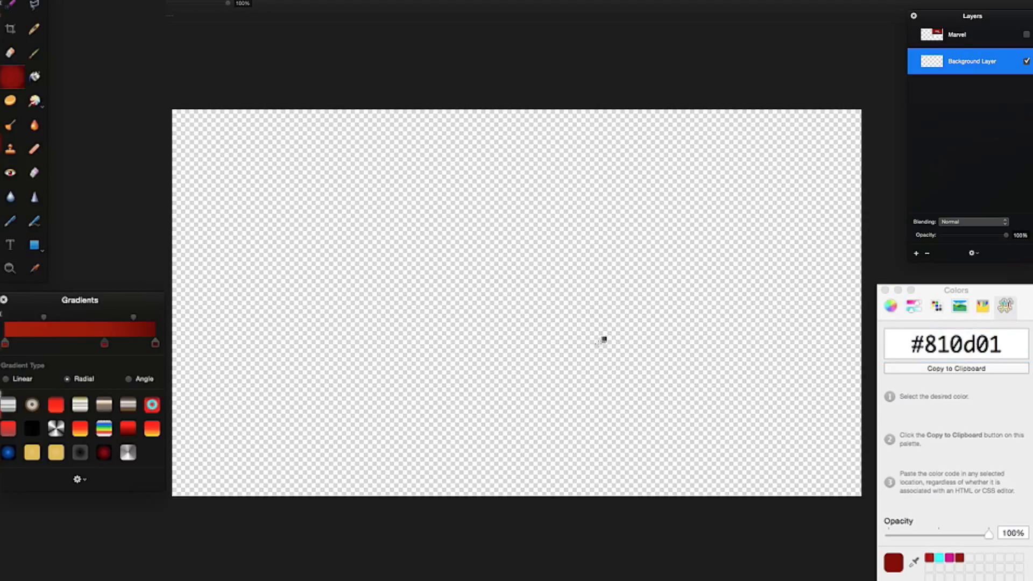
left_click_drag(518, 285, 855, 501)
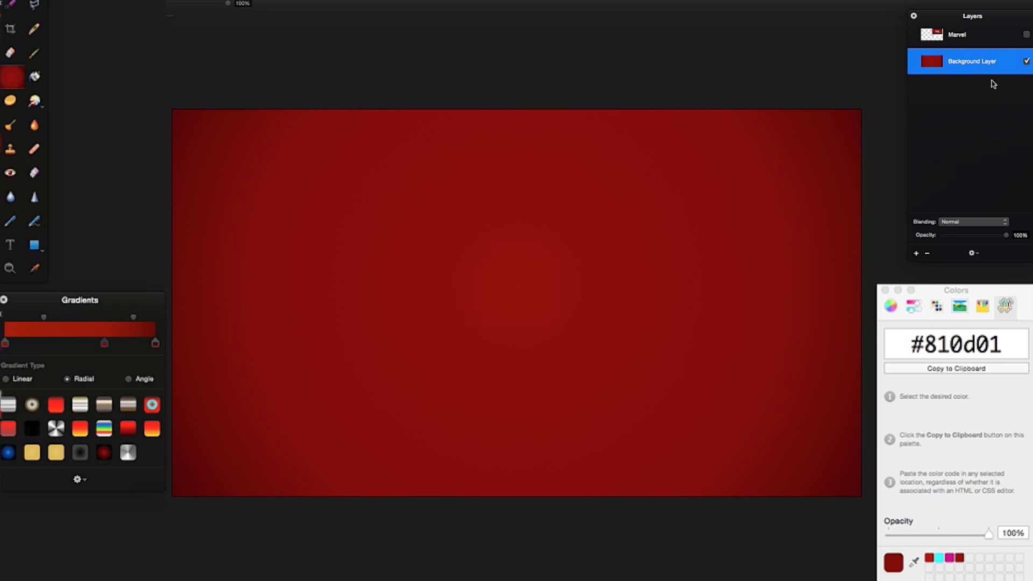
- Show the Marvel layer again and move its screenshot to the centre of the canvas over the red background
left_click(1027, 36)
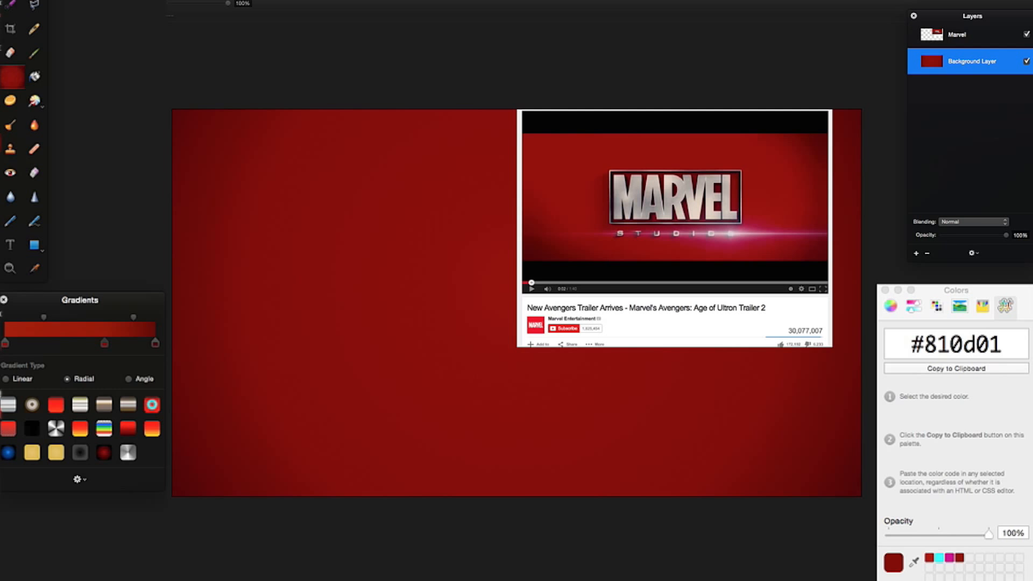
key("v")
mouse_move(565, 198)
left_mouse_down()
mouse_move(648, 231)
mouse_move(582, 209)
left_mouse_up()
key("super+z")
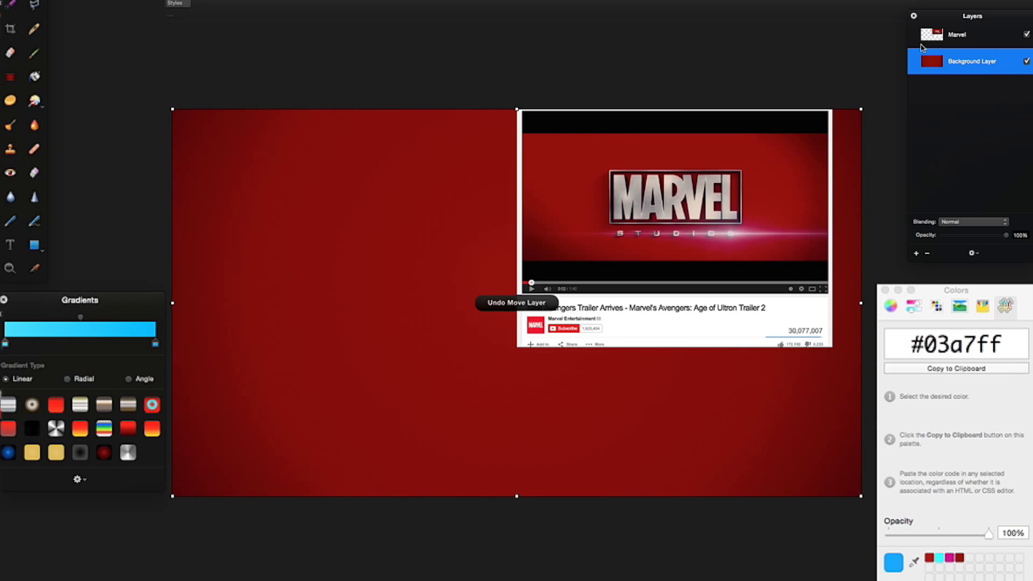
left_click(729, 189)
left_click_drag(652, 199, 499, 271)
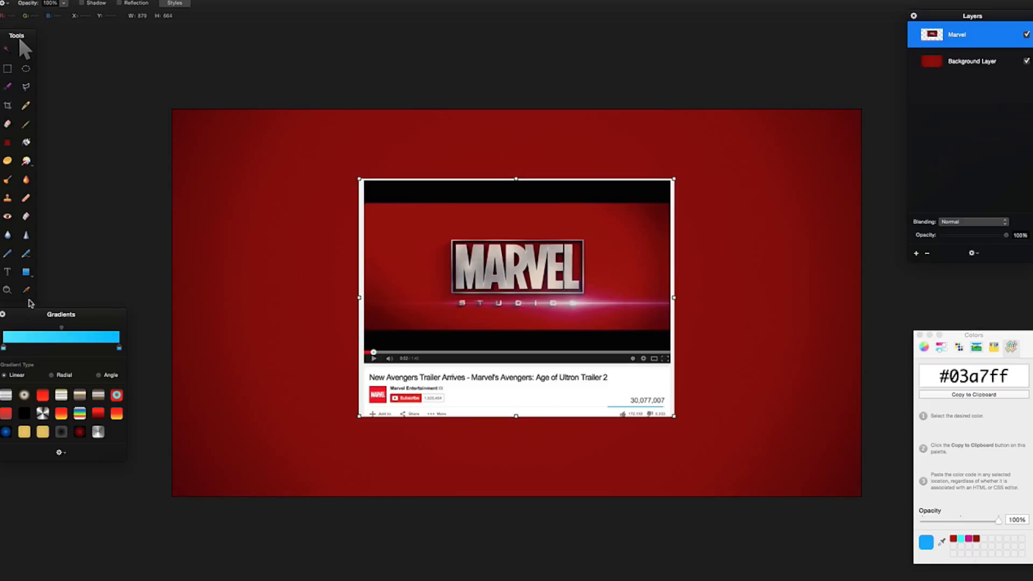
- Activate the Eyedropper tool for sampling colours from the canvas
left_click(26, 289)
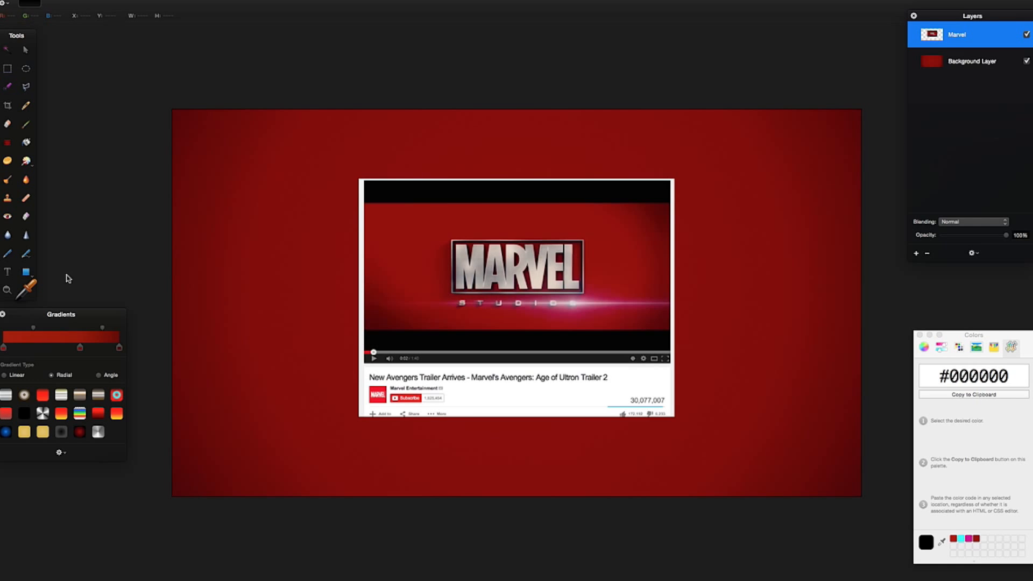
left_click(8, 273)
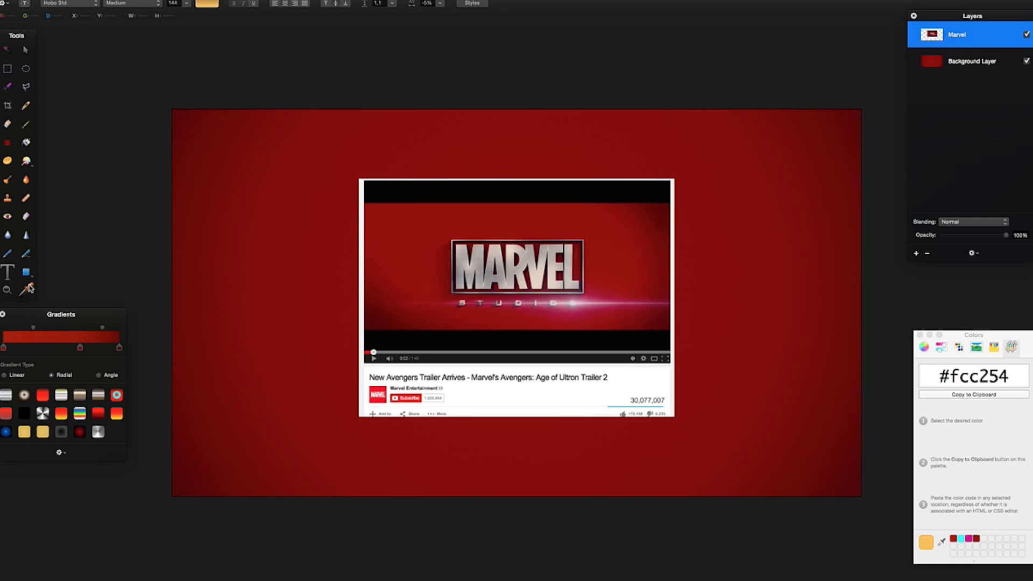
left_click(25, 290)
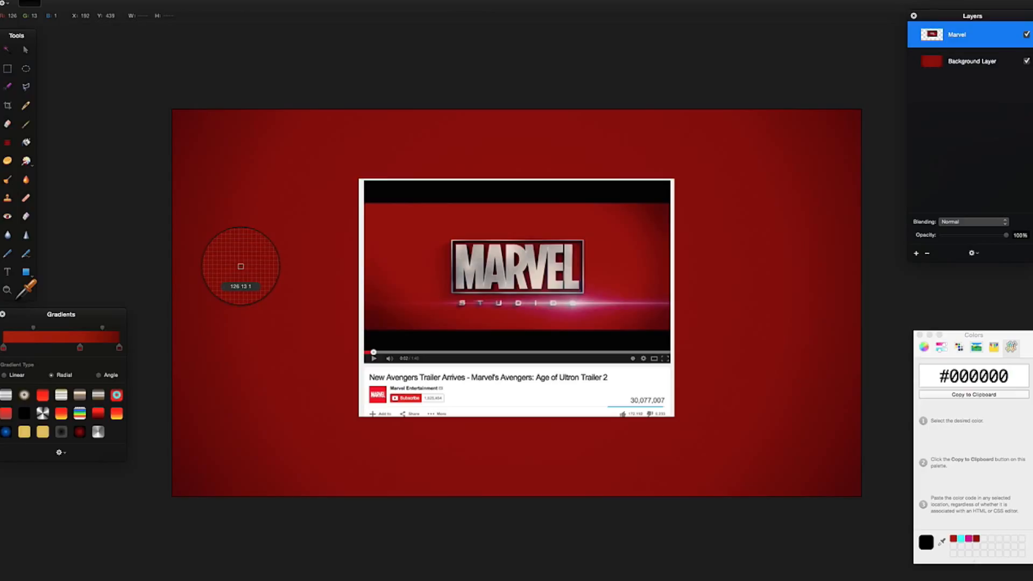